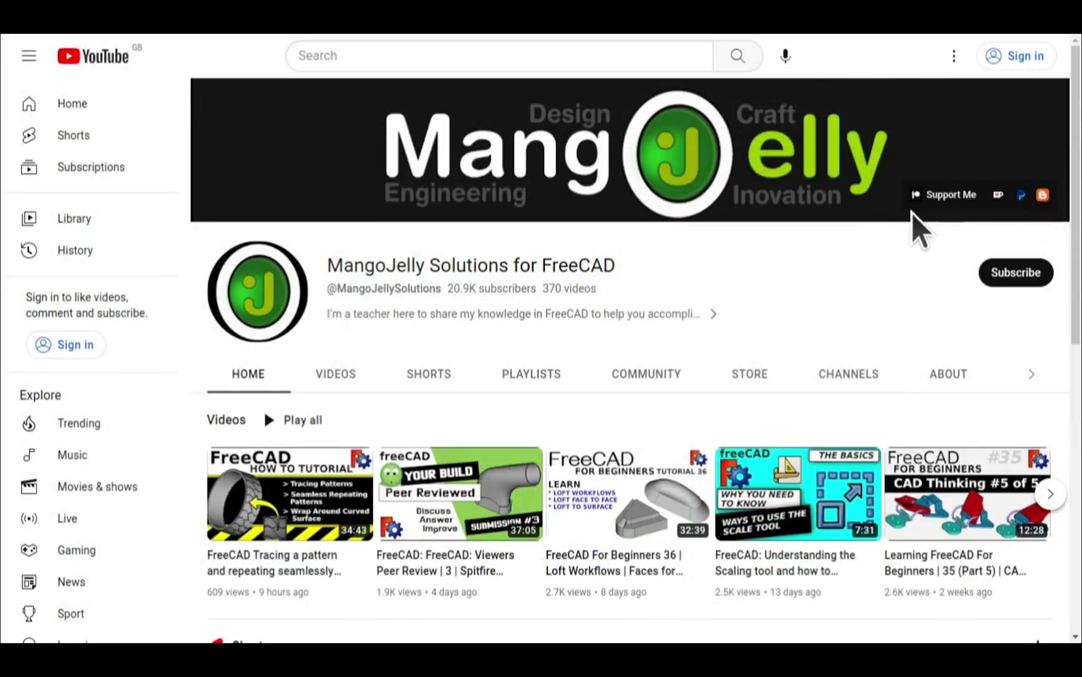
- Show the channel's About page and select its donation links
left_click(946, 375)
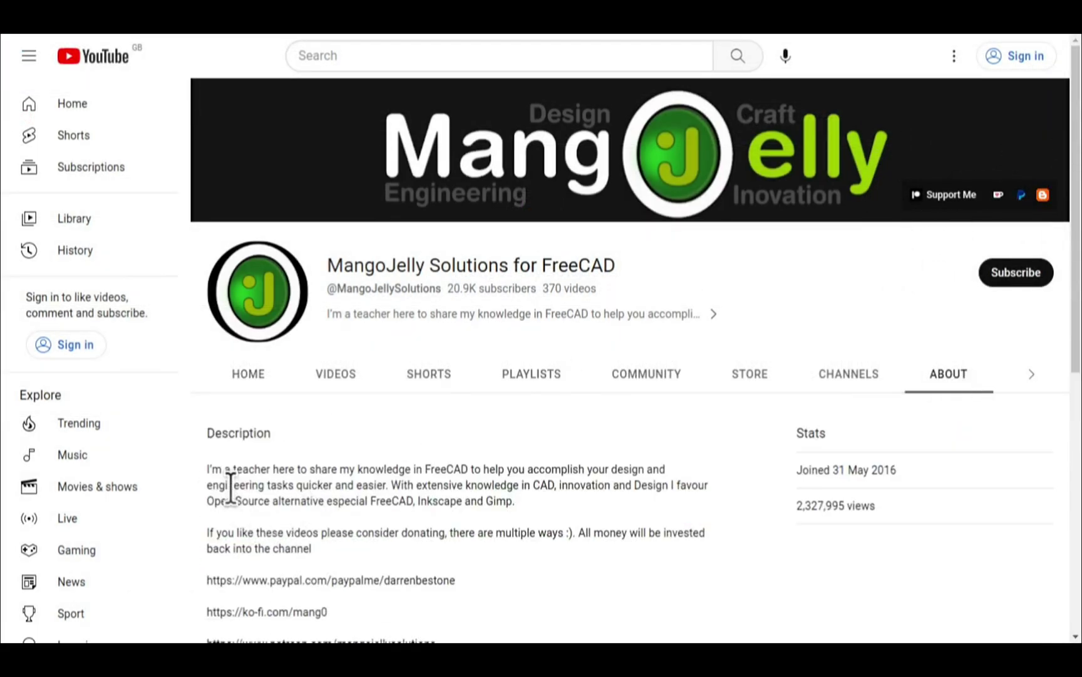
scroll(234, 500, "down", 3)
left_click_drag(451, 458, 208, 375)
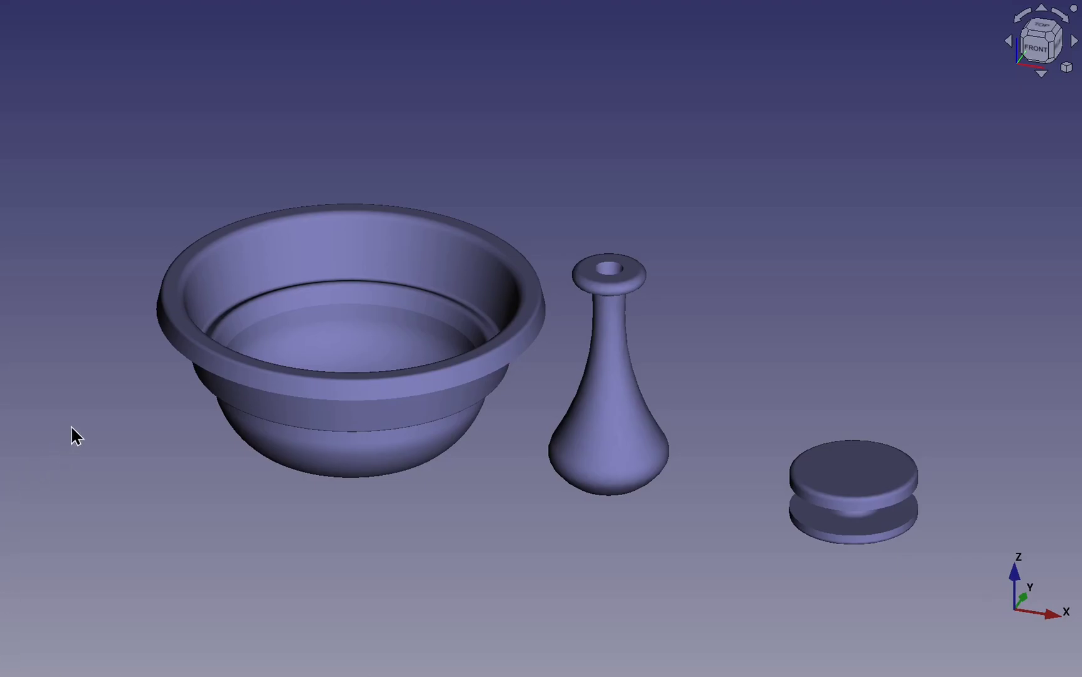
- View the bowl, vase and spool from the exact top, recentred on screen
middle_click_drag(266, 202, 470, 315)
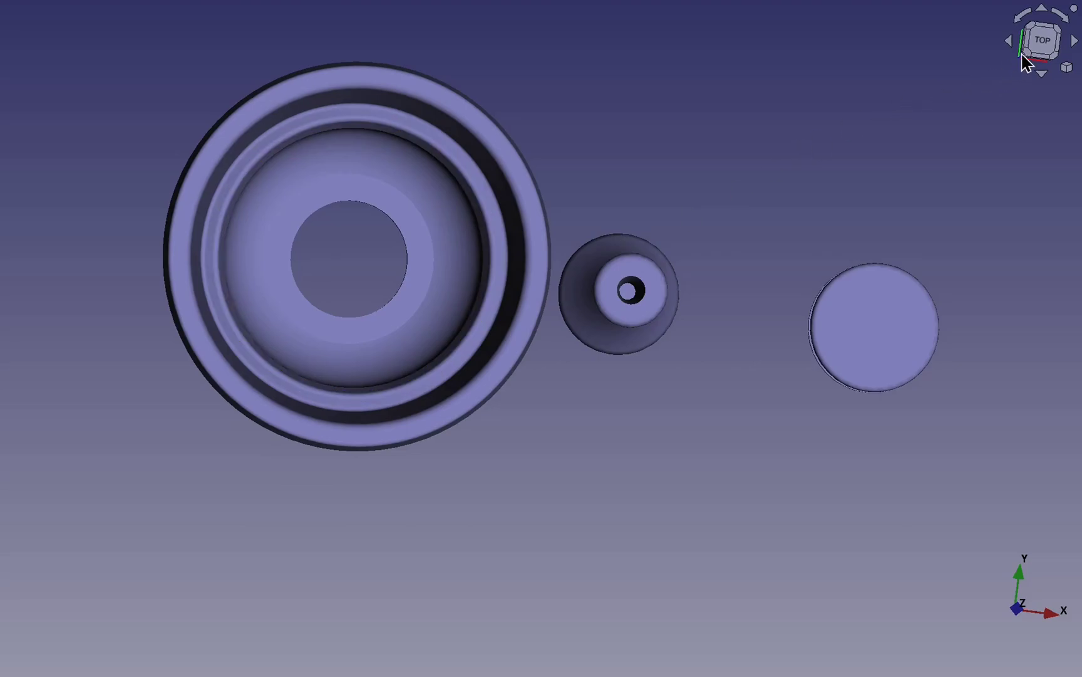
left_click(1042, 50)
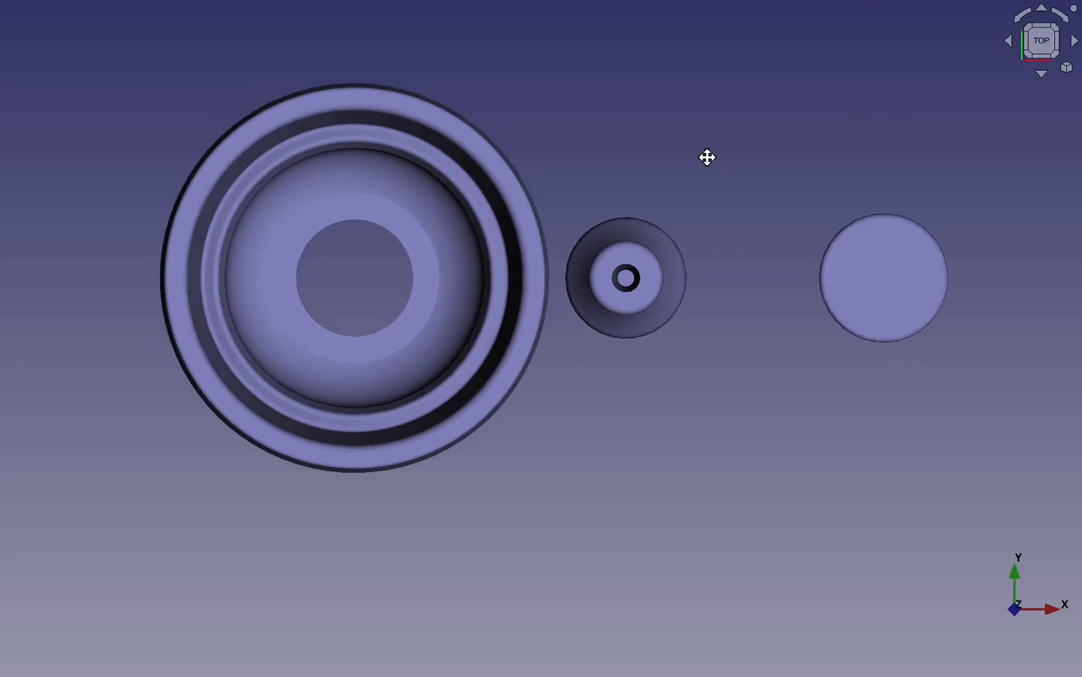
middle_click_drag(708, 157, 691, 230)
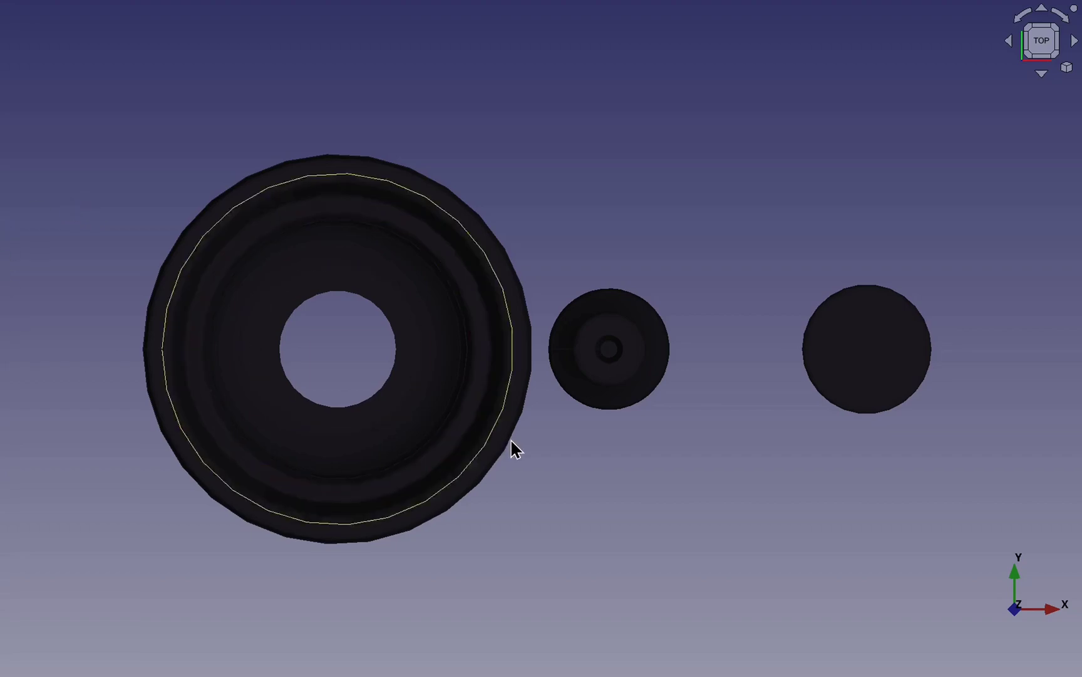
- Snap to the front view, recentre the models, and tilt the wireframe bowl toward the top
middle_click_drag(512, 448, 490, 239)
left_click(1041, 45)
middle_click_drag(817, 252, 777, 133)
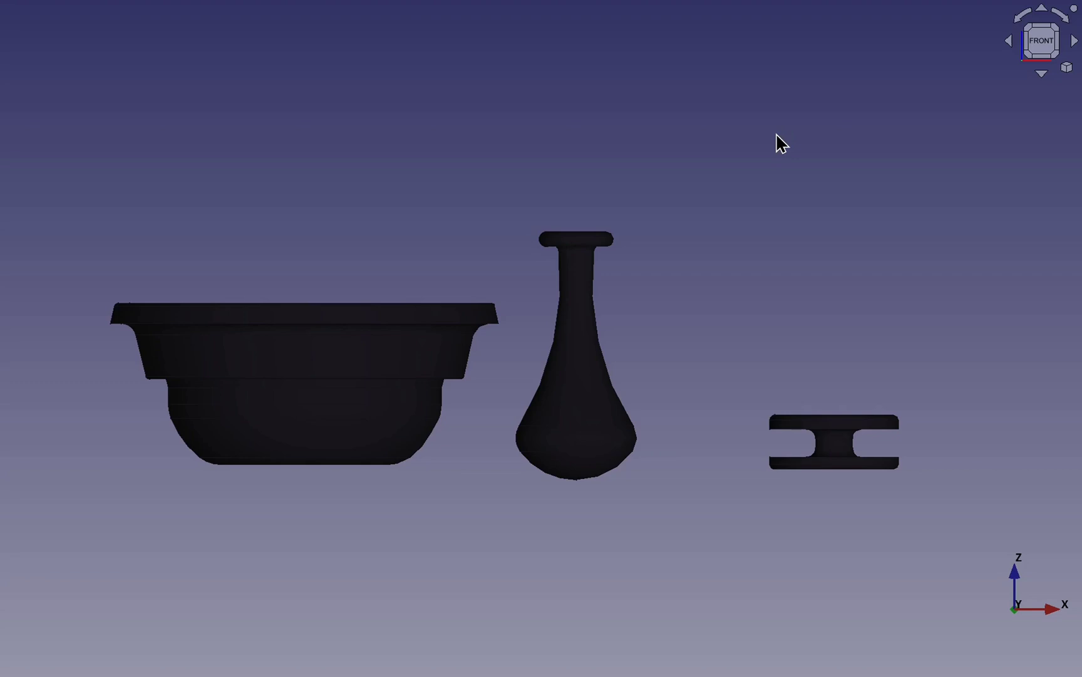
middle_click_drag(776, 135, 796, 150)
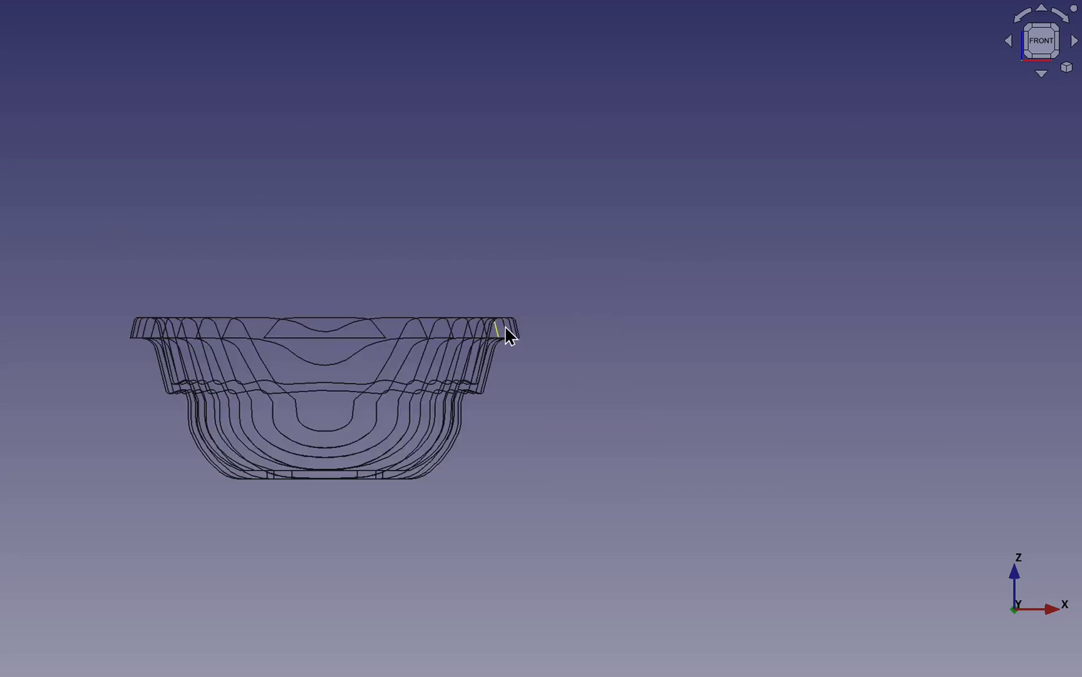
middle_click_drag(507, 334, 575, 517)
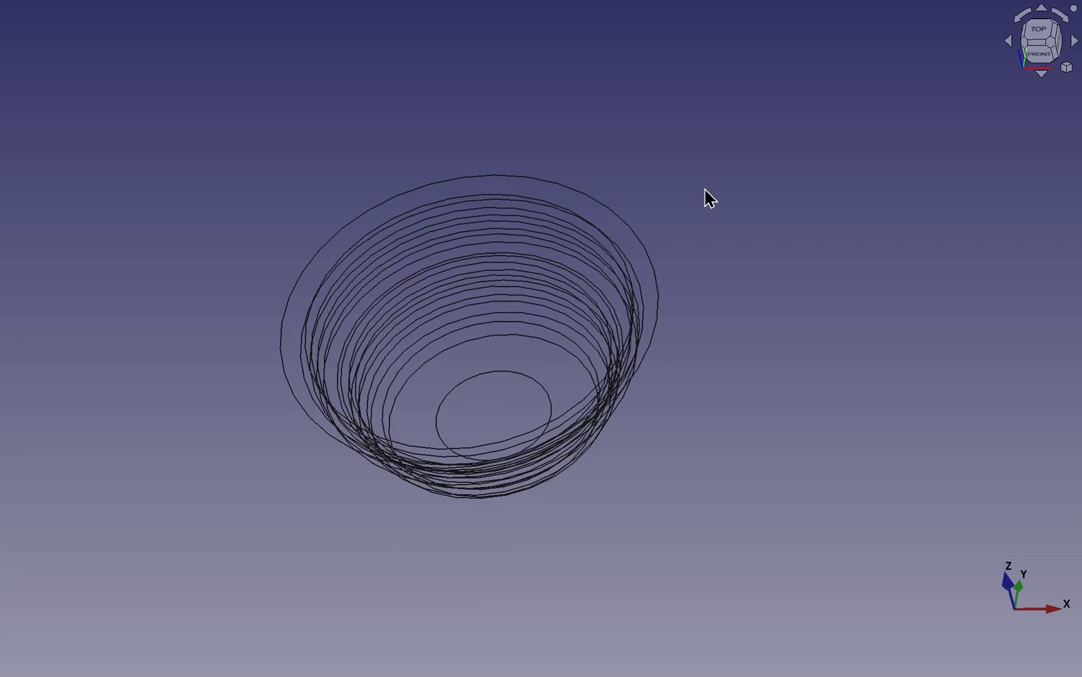
- Select the wireframe bowl and hide it, revealing its radial profile wires
mouse_move(706, 198)
middle_mouse_down()
mouse_move(762, 265)
mouse_move(733, 228)
mouse_move(725, 152)
mouse_move(754, 106)
middle_mouse_up()
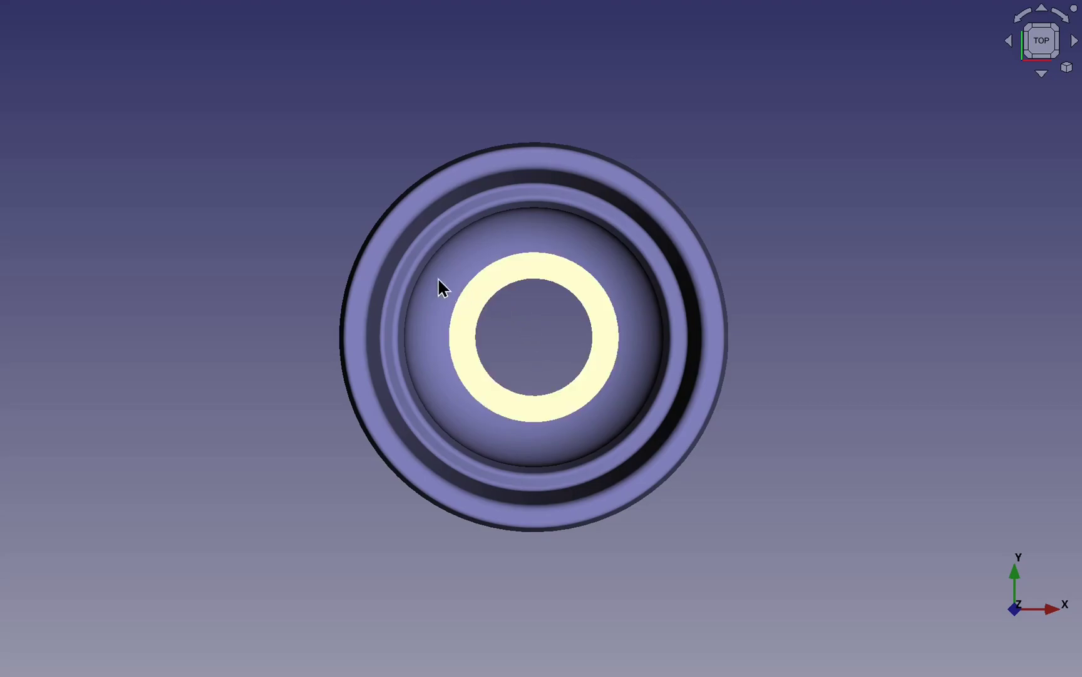
middle_click_drag(389, 263, 617, 316)
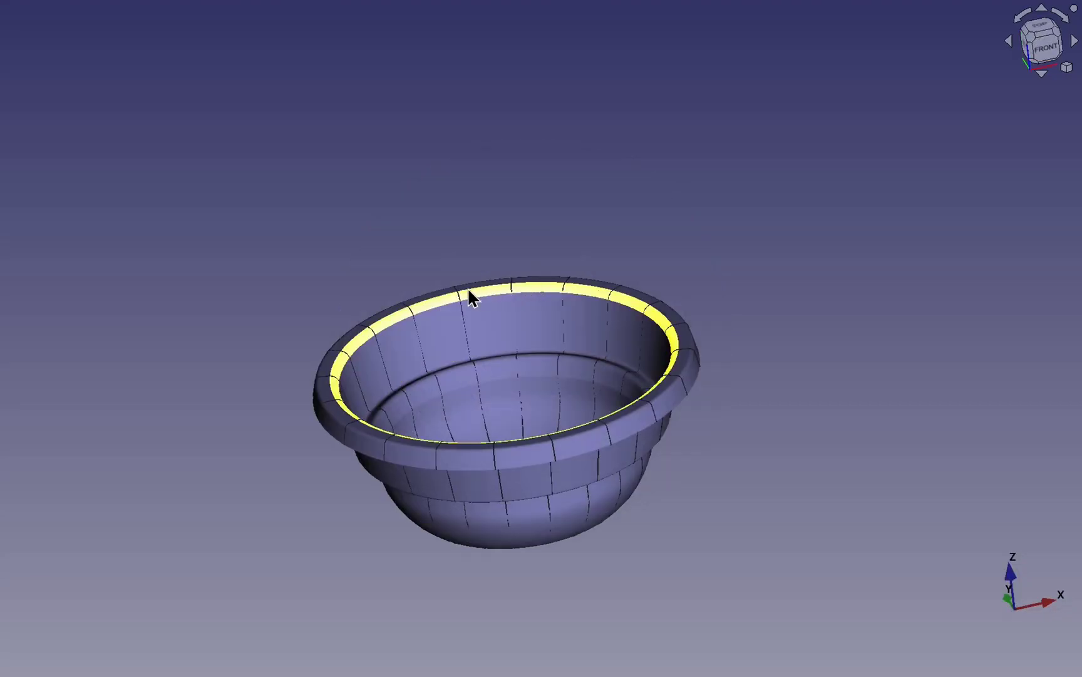
left_click(484, 323)
key("space")
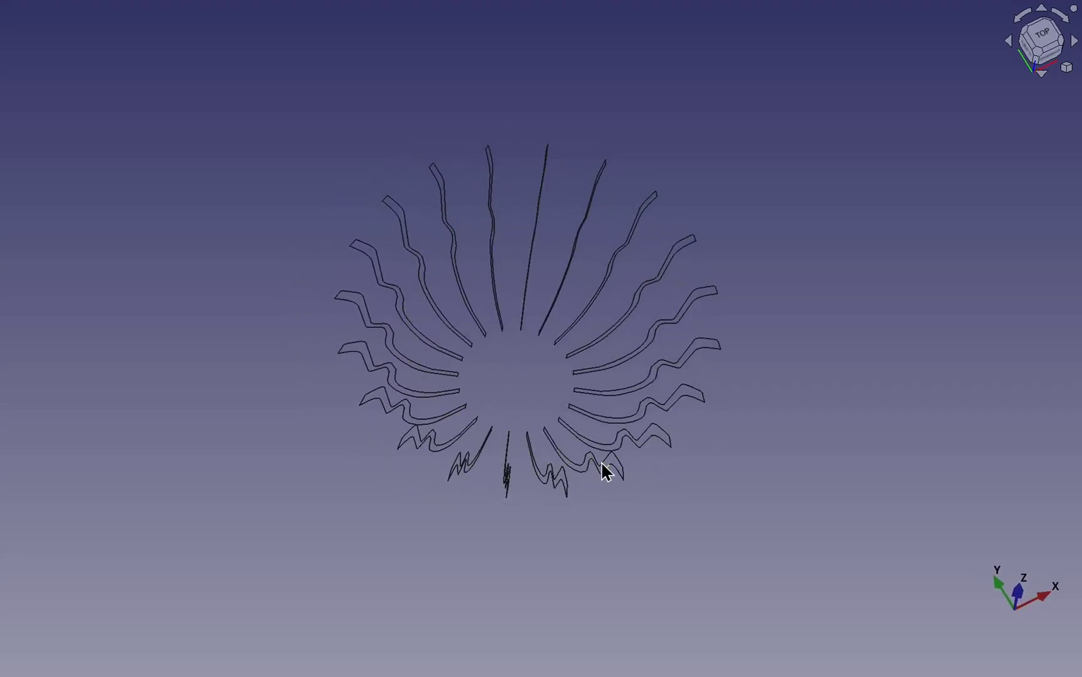
- Bring the bowl profile and axes into a centred, straight front view
middle_click_drag(604, 466, 584, 407)
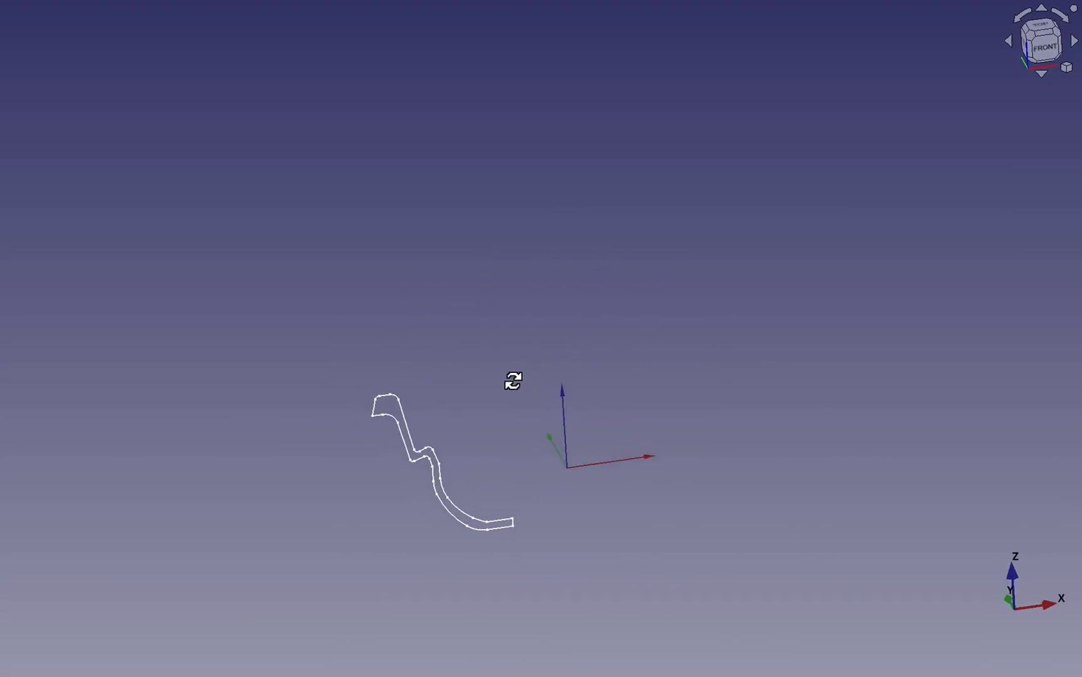
middle_click_drag(513, 379, 507, 233)
scroll(504, 234, "up", 4)
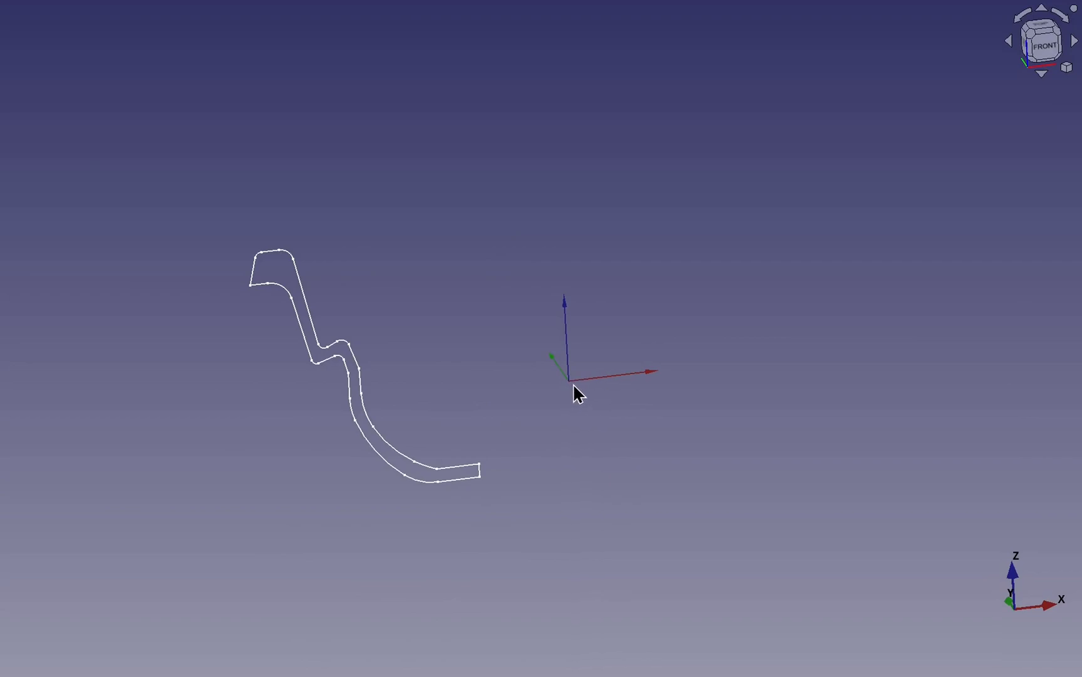
left_click(1040, 44)
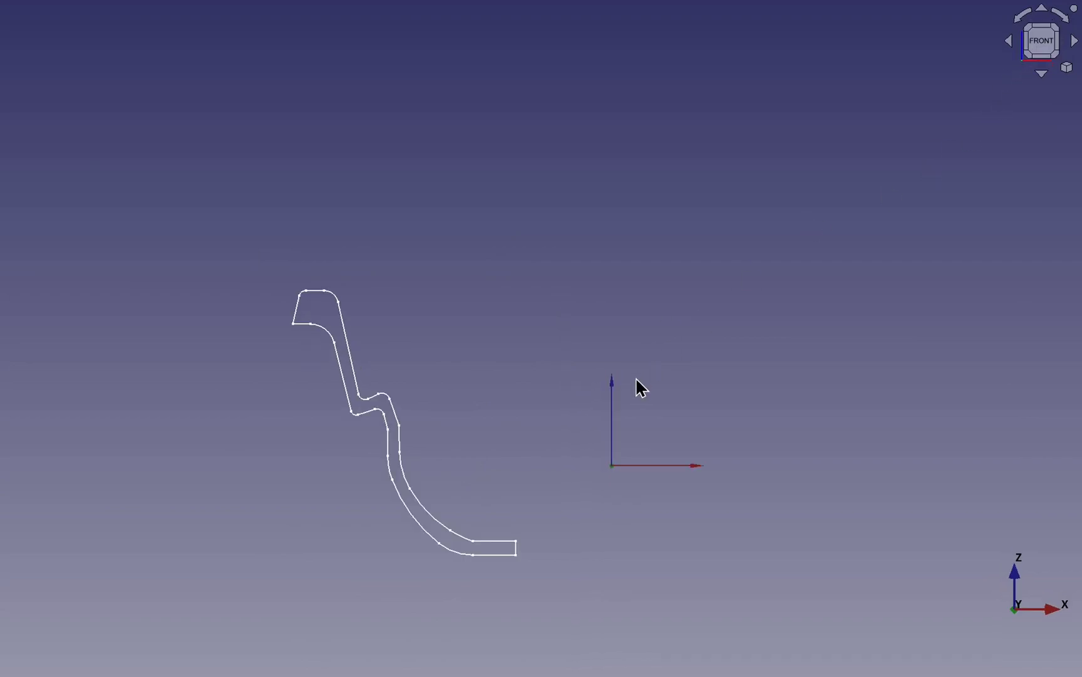
middle_click_drag(636, 384, 308, 622)
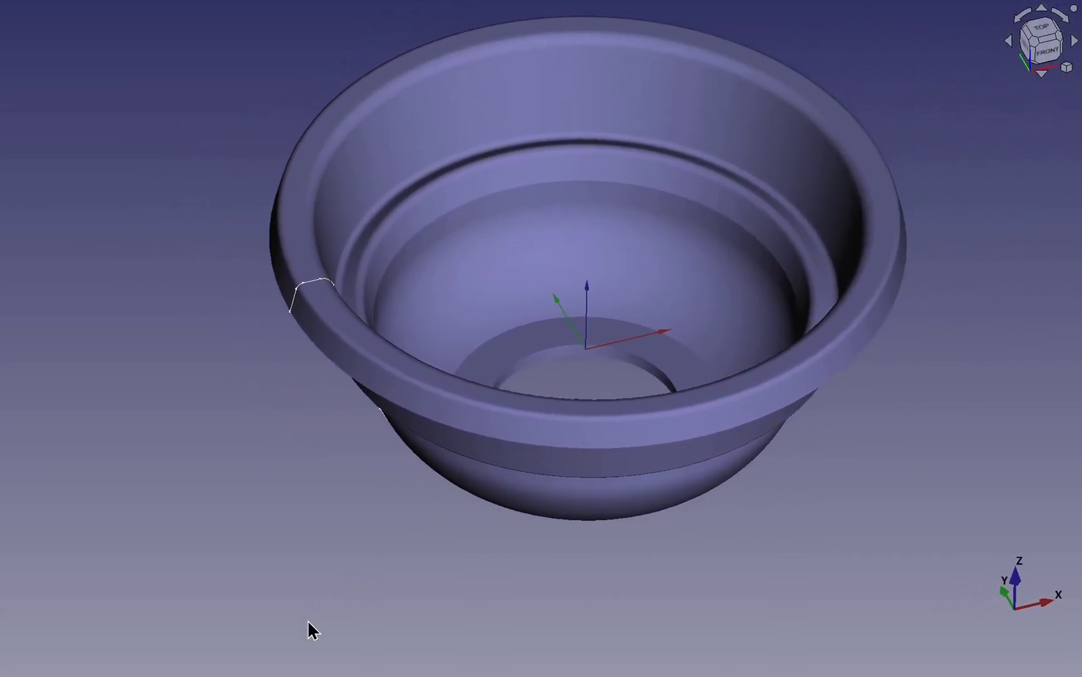
- Hide and re-show the revolved bowl over its profile, then look down on it
left_click(403, 375)
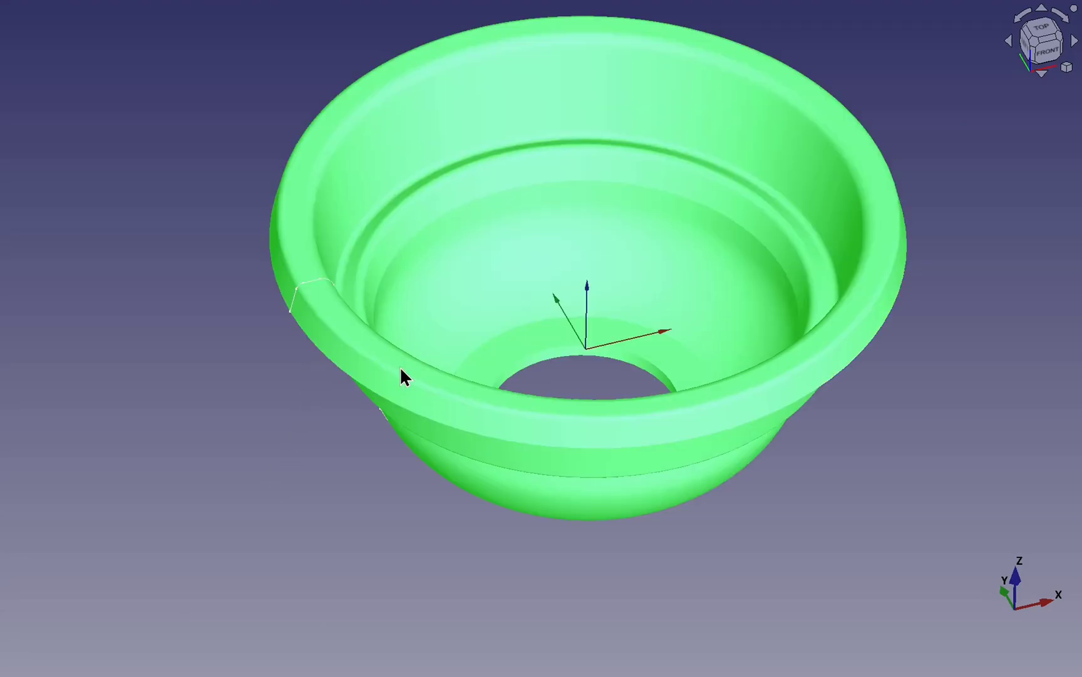
key("space")
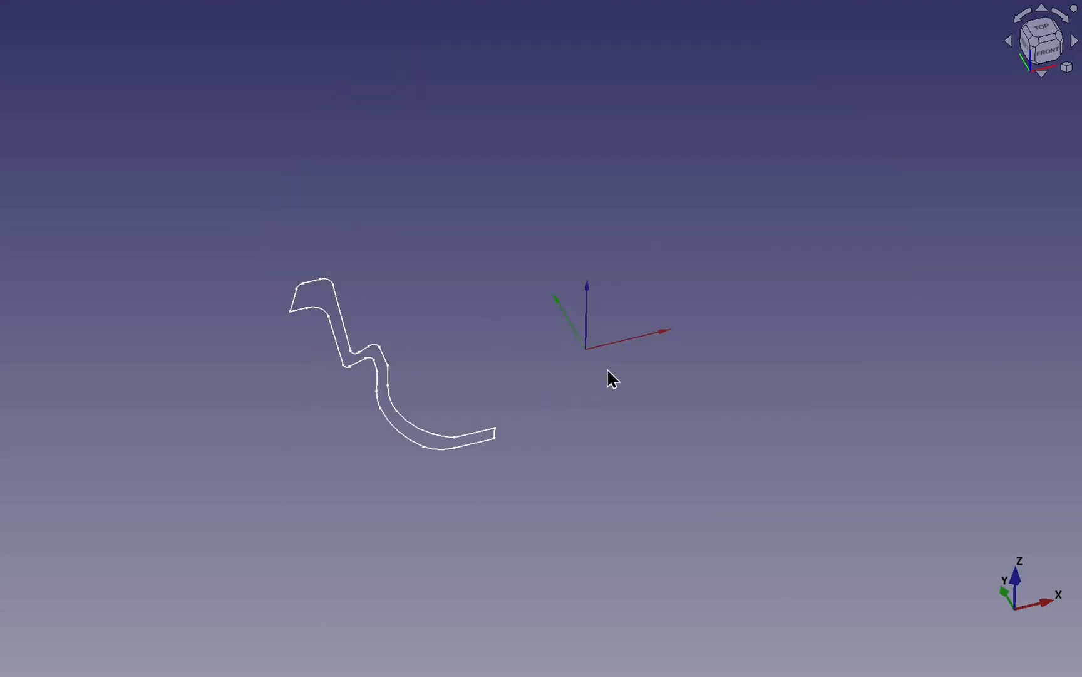
key("space")
middle_click_drag(623, 312, 629, 397)
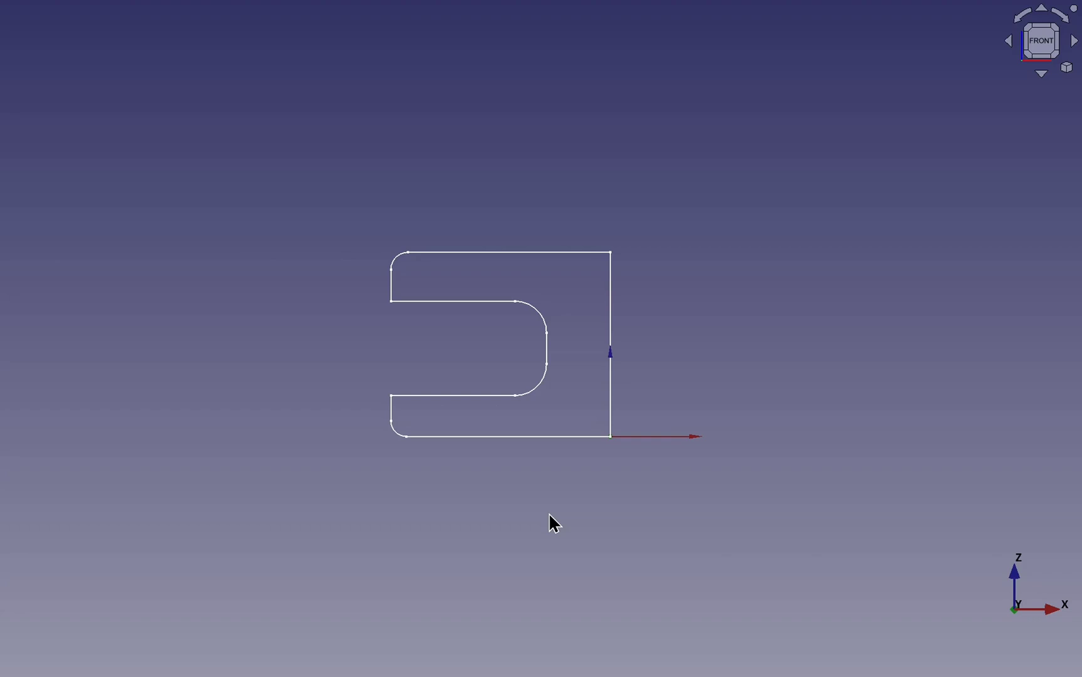
- Show the revolved spool solid, deselect it, and view it from an oblique top angle
key("space")
left_click(104, 199)
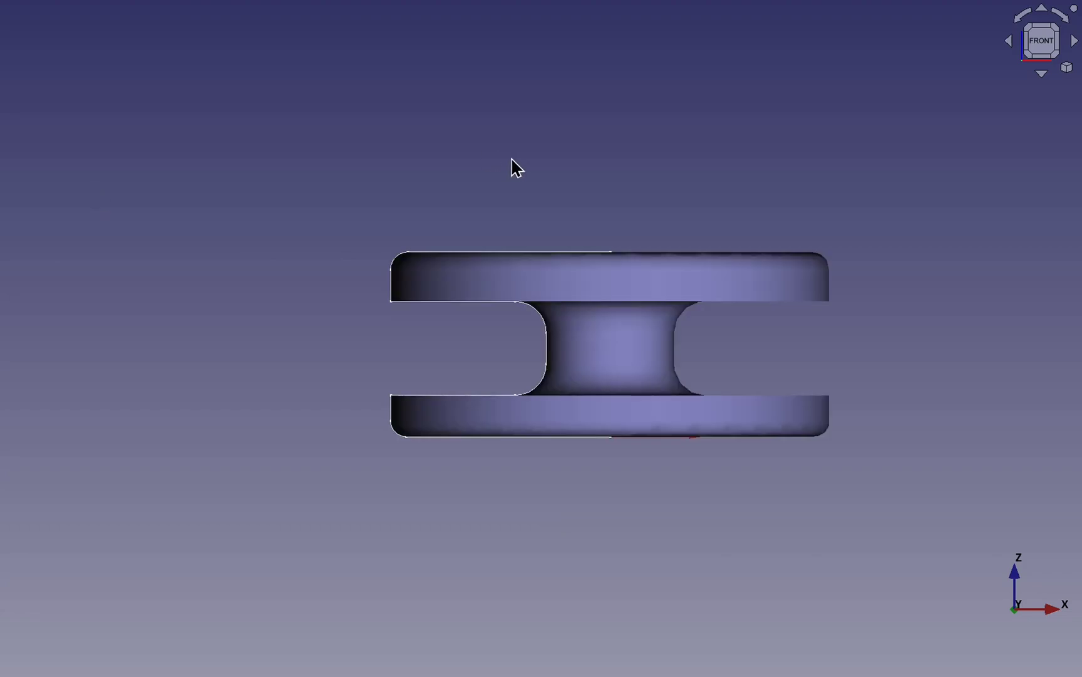
mouse_move(602, 191)
middle_mouse_down()
mouse_move(611, 211)
mouse_move(563, 285)
mouse_move(550, 330)
mouse_move(587, 239)
mouse_move(602, 65)
mouse_move(566, 179)
middle_mouse_up()
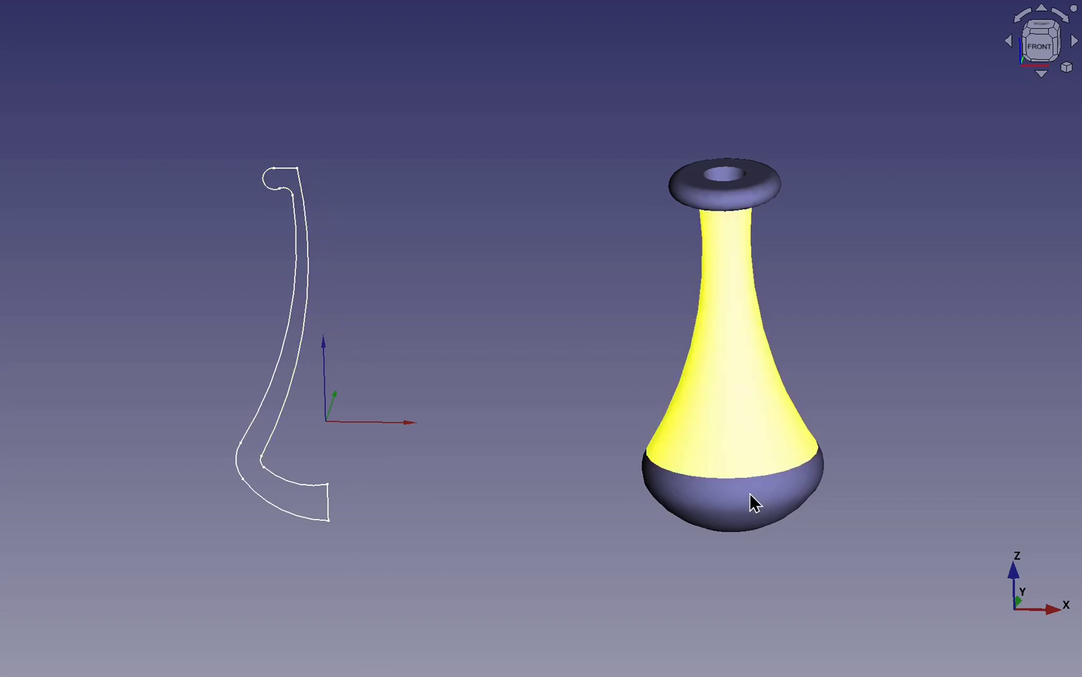
- Inspect the revolved vase's underside, then return it to a front view
middle_click_drag(752, 500, 682, 305)
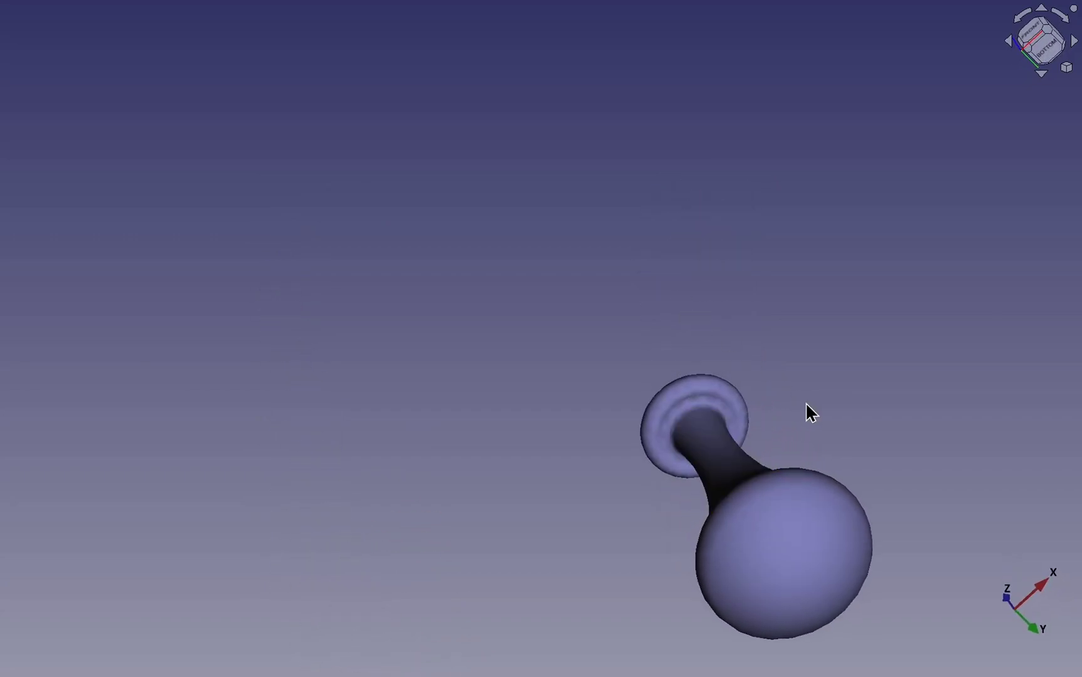
mouse_move(807, 411)
middle_mouse_down()
mouse_move(730, 445)
mouse_move(645, 343)
mouse_move(720, 495)
mouse_move(853, 527)
middle_mouse_up()
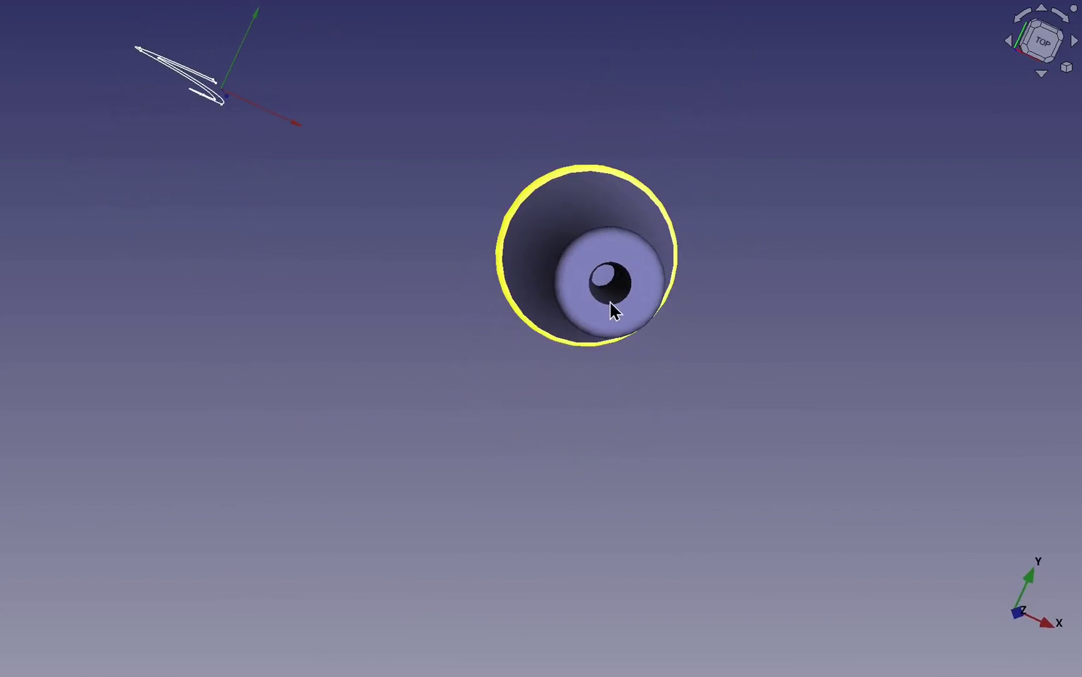
middle_click_drag(626, 297, 637, 126)
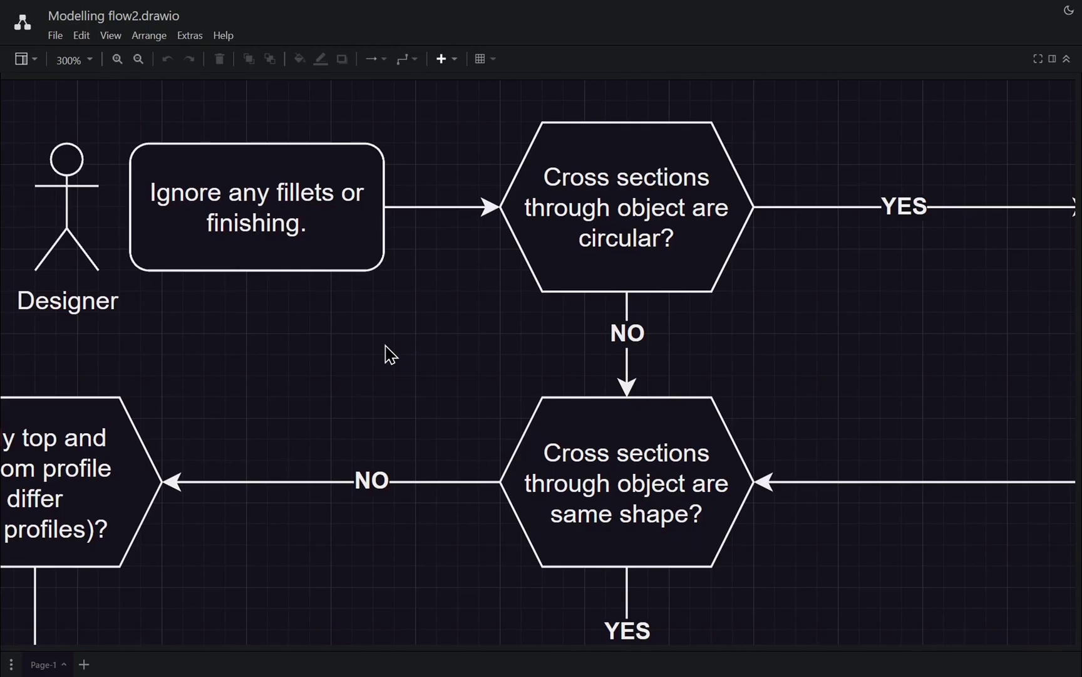
- Pan the flowchart right and down to the 'Side and front profiles the same?' decision
scroll(390, 355, "right", 3)
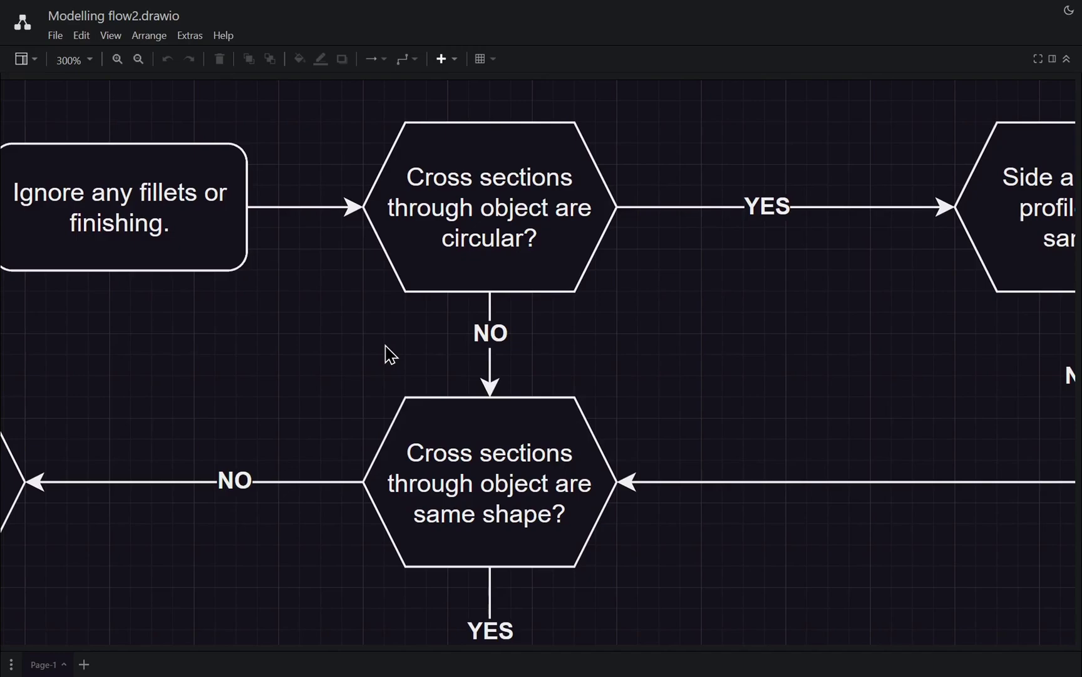
scroll(386, 346, "right", 5)
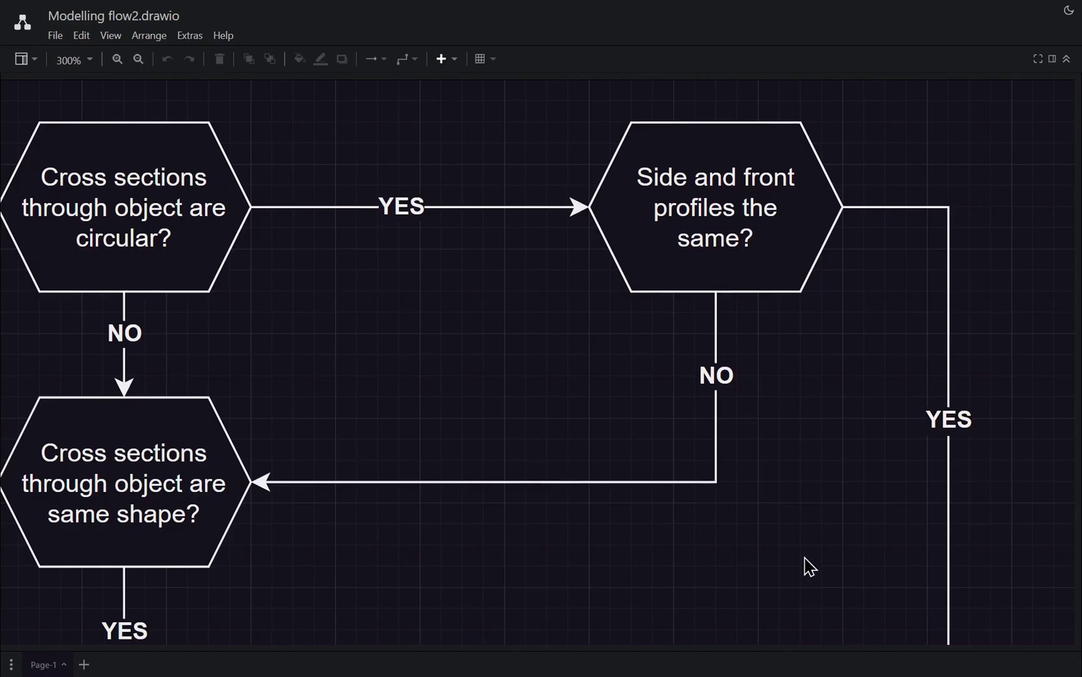
scroll(805, 563, "down", 7)
- Select the Revole / Groove box, then turn FreeCAD's L-shaped sketch toward the front
left_click(898, 308)
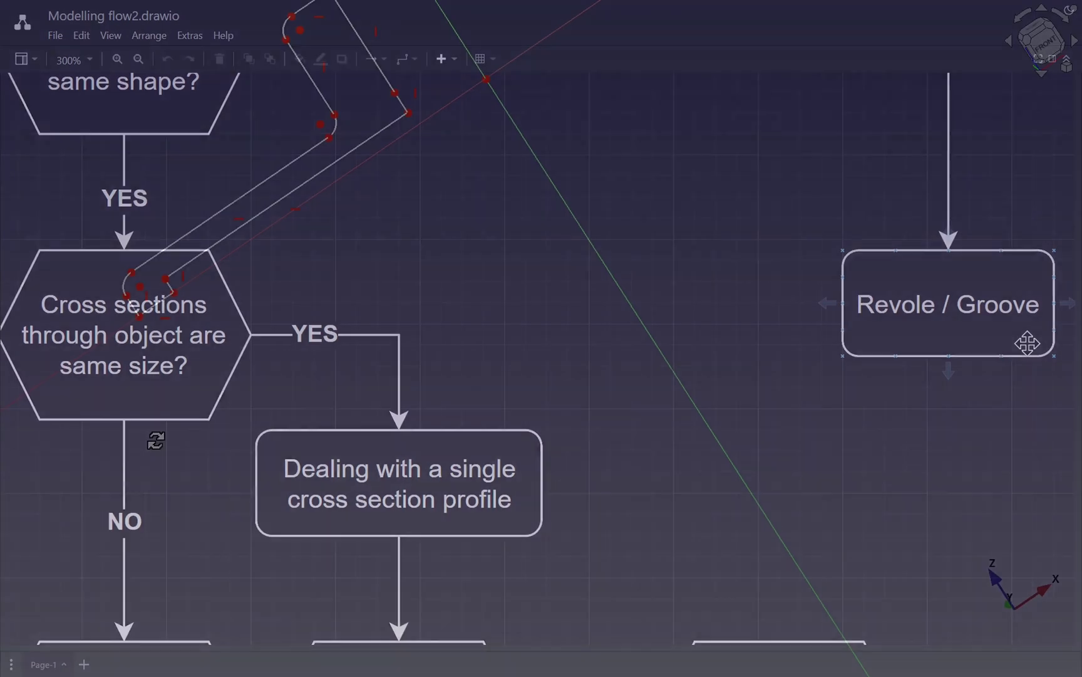
mouse_move(149, 439)
middle_mouse_down()
mouse_move(29, 365)
mouse_move(564, 131)
middle_mouse_up()
- Square up the L-profile in front view, zoom in, and inspect the revolved disc's underside
left_click(1035, 39)
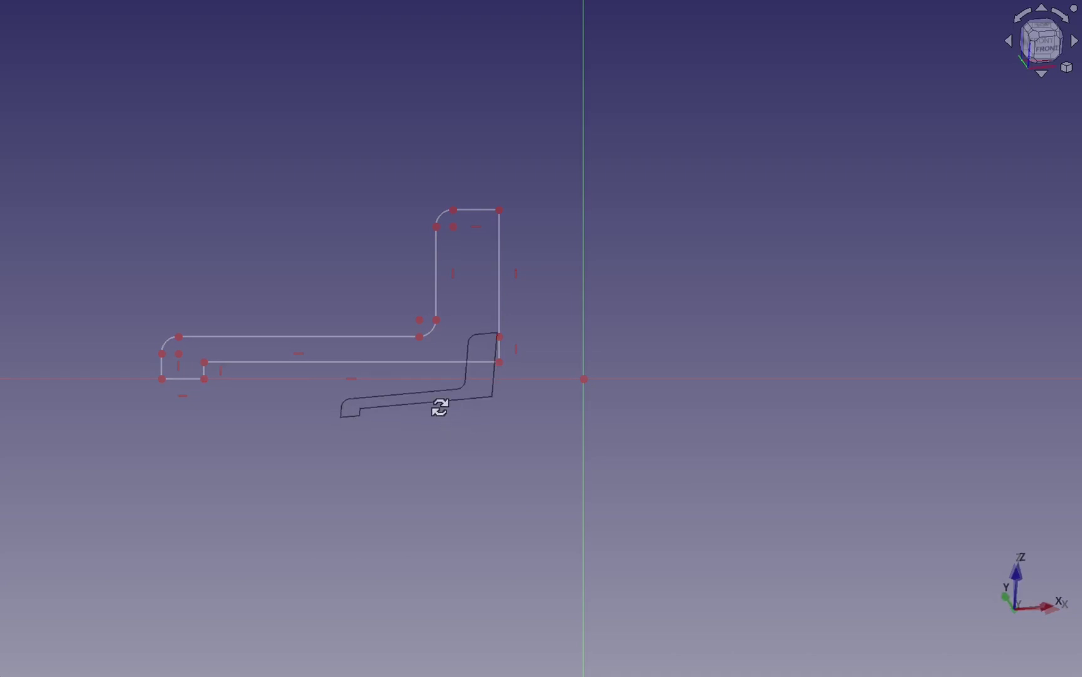
mouse_move(439, 406)
middle_mouse_down()
mouse_move(411, 401)
mouse_move(425, 433)
mouse_move(480, 436)
mouse_move(471, 434)
middle_mouse_up()
scroll(471, 435, "up", 4)
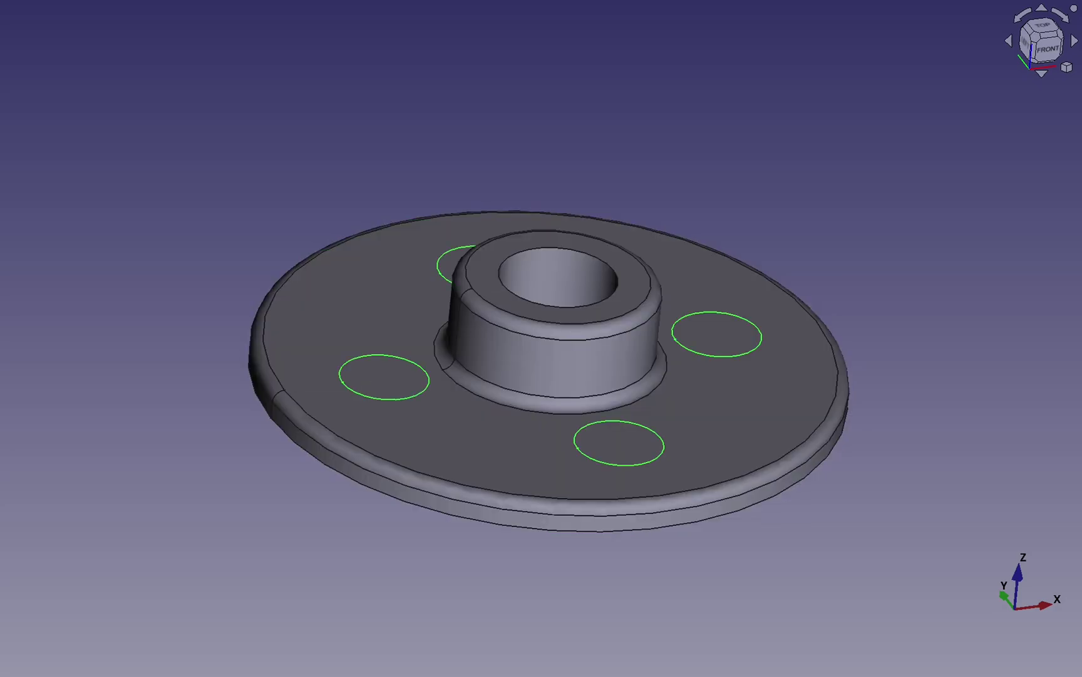
middle_click_drag(664, 326, 619, 119)
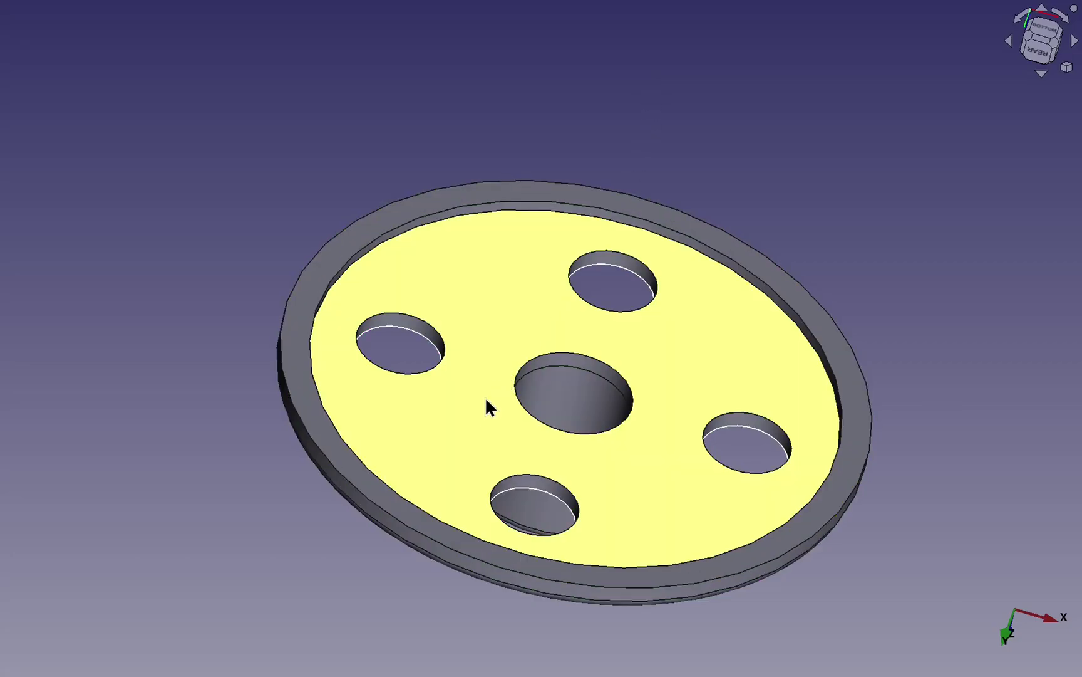
- Orbit the flanged disc back around so its top side faces the viewer
middle_click_drag(488, 406, 660, 4)
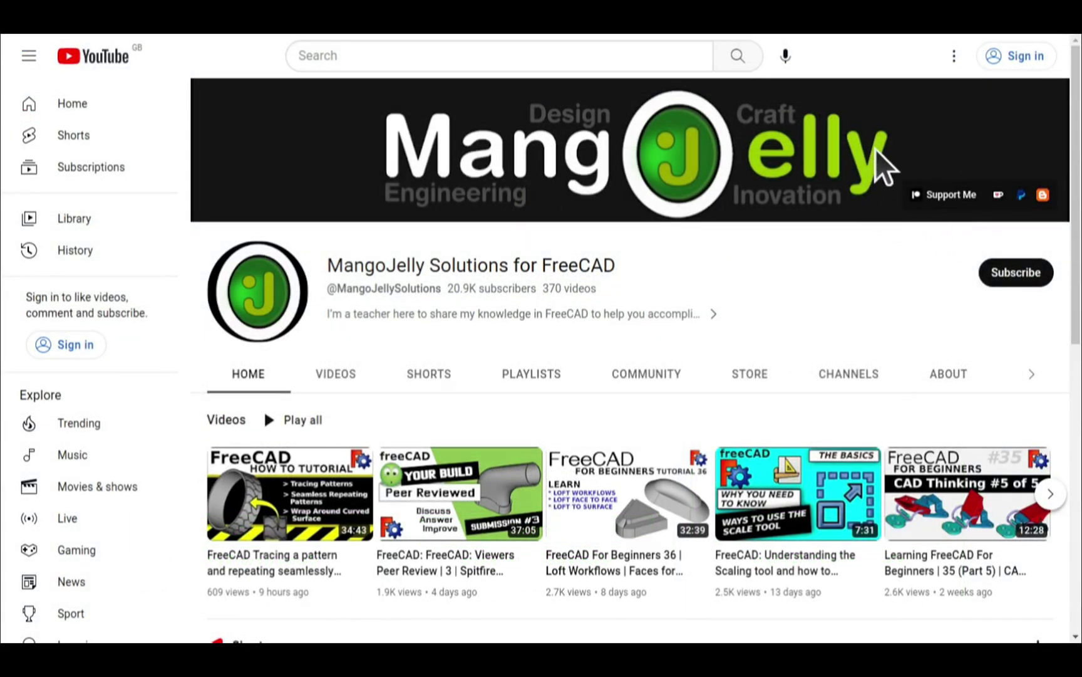
- Open the channel's About page and highlight the PayPal, Ko-fi and Patreon links in its description
left_click(946, 375)
scroll(235, 504, "down", 3)
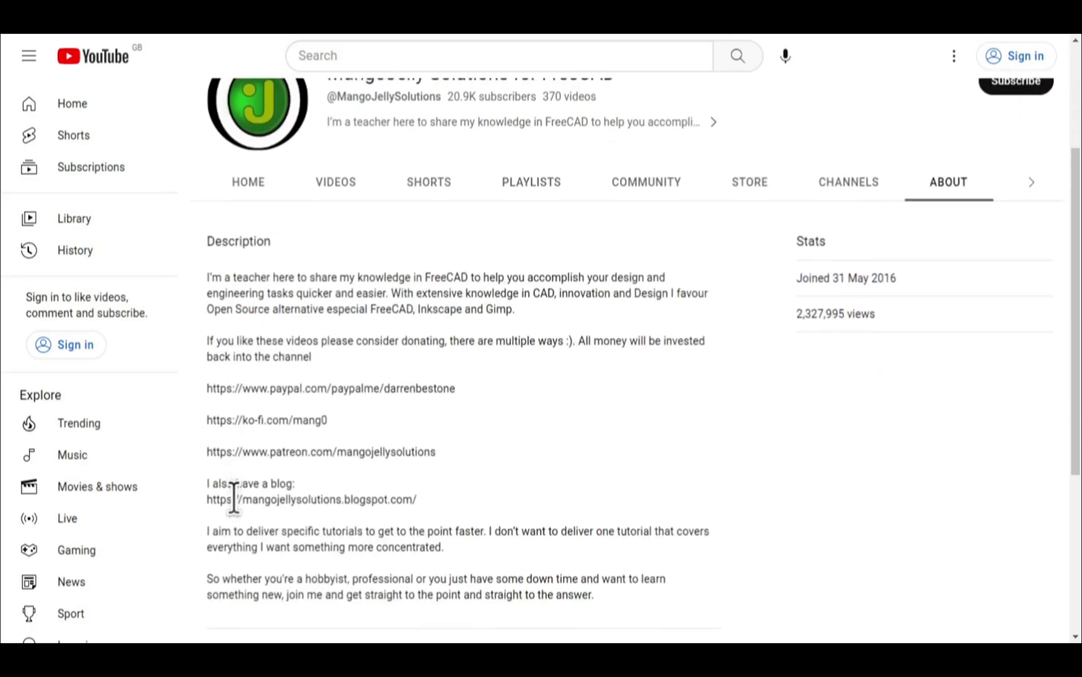
left_click_drag(454, 462, 209, 383)
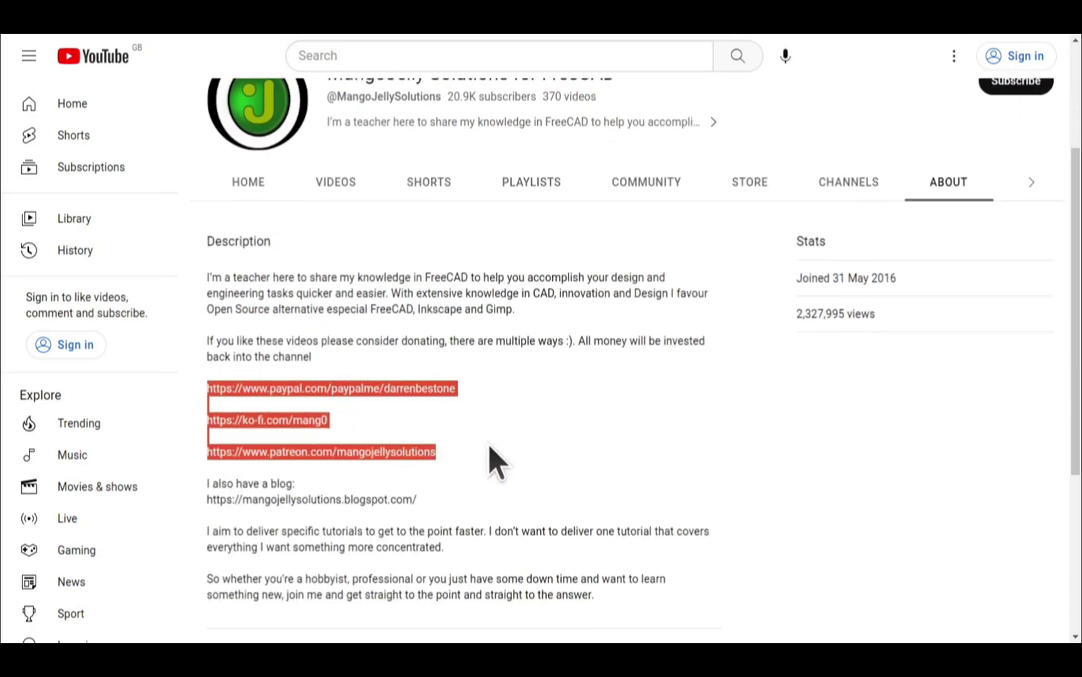